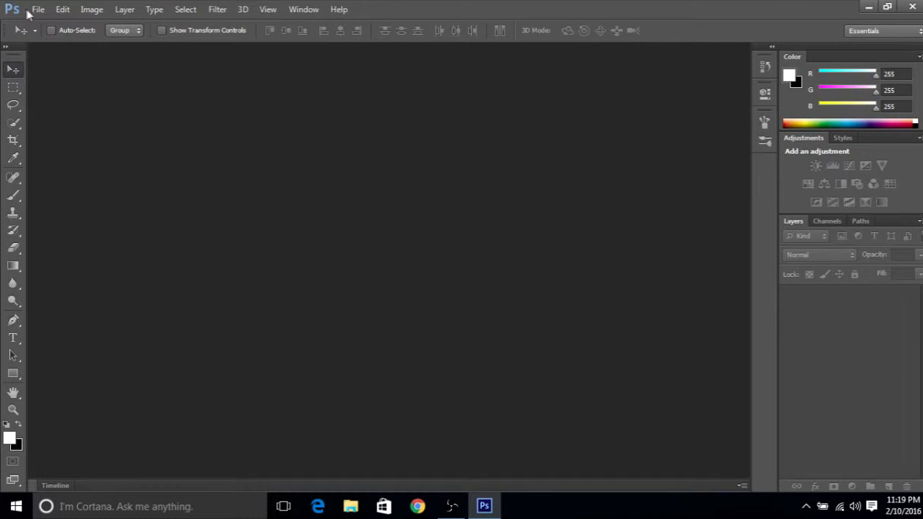
Create a white 1280 x 720 pixel document at 300 pixels/inch and replace its locked background with an unlocked duplicate layer
{"action": "left_click", "coordinate": [36, 14]}
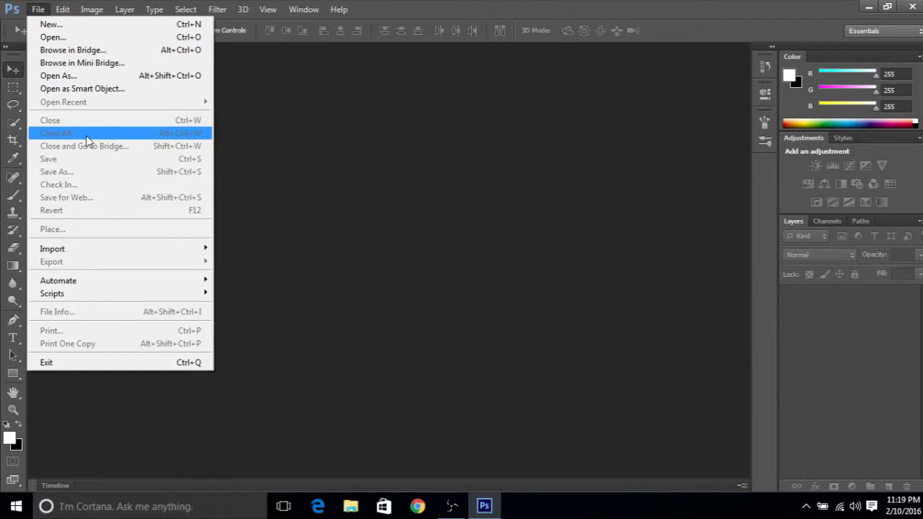
{"action": "left_click", "coordinate": [133, 27]}
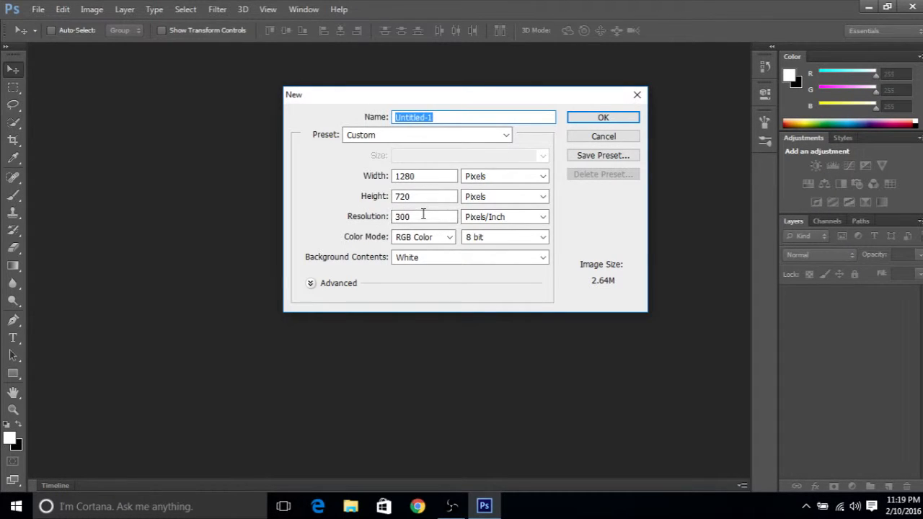
{"action": "left_click", "coordinate": [603, 117]}
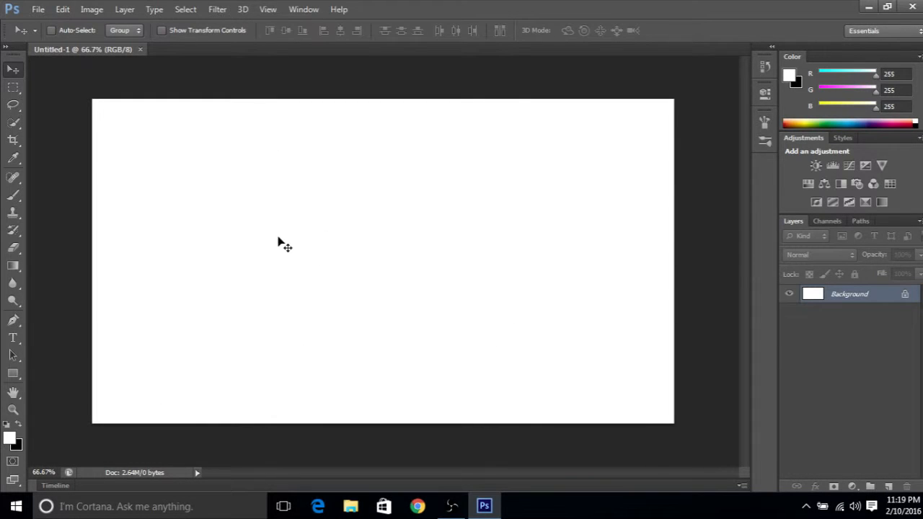
{"action": "left_click_drag", "start_coordinate": [841, 300], "coordinate": [888, 487]}
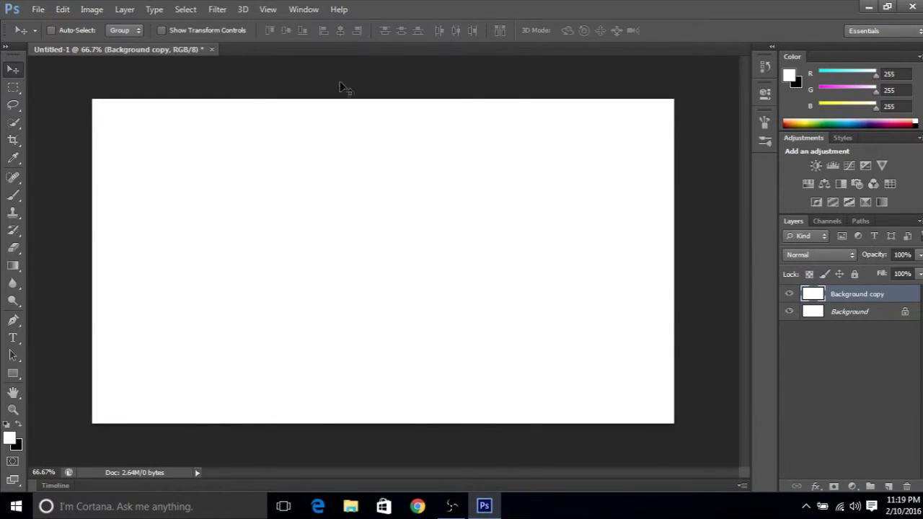
{"action": "left_click_drag", "start_coordinate": [853, 321], "coordinate": [906, 488]}
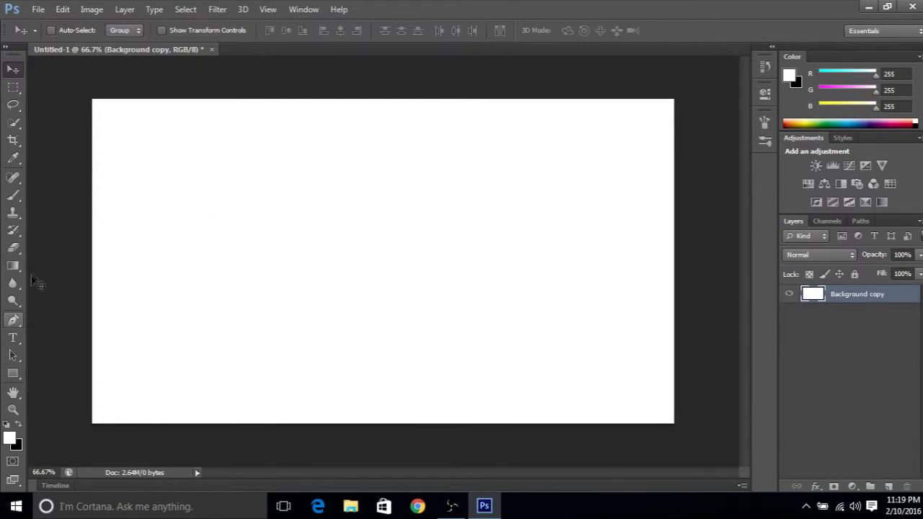
Fill the background copy layer with black using the Paint Bucket tool
{"action": "left_click_drag", "start_coordinate": [13, 265], "coordinate": [106, 267]}
{"action": "left_click", "coordinate": [103, 276]}
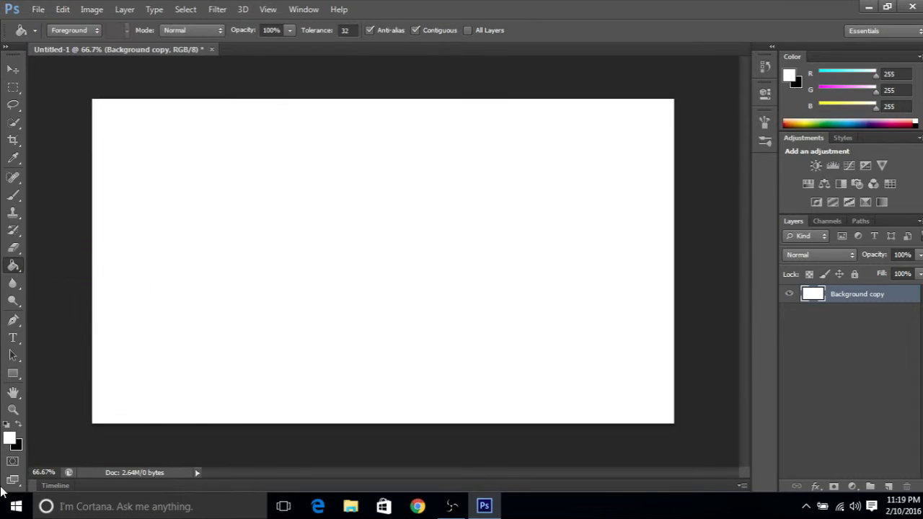
{"action": "left_click", "coordinate": [20, 424]}
{"action": "left_click", "coordinate": [290, 301]}
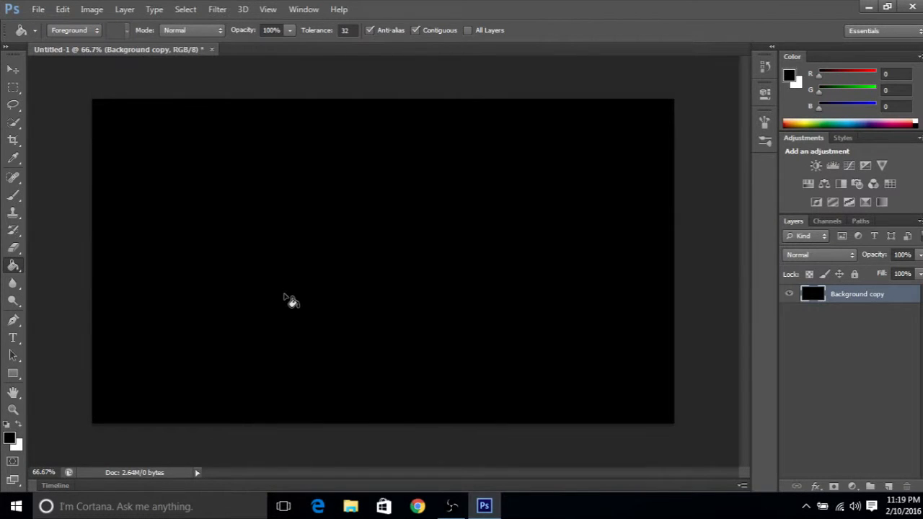
Add a new layer above the black one and activate the Brush tool with white as the foreground color
{"action": "left_click", "coordinate": [22, 427]}
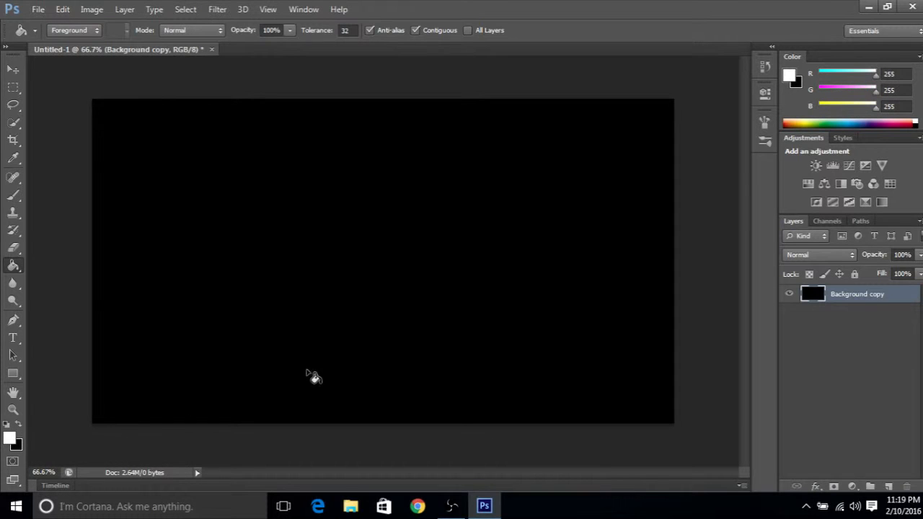
{"action": "left_click", "coordinate": [891, 487]}
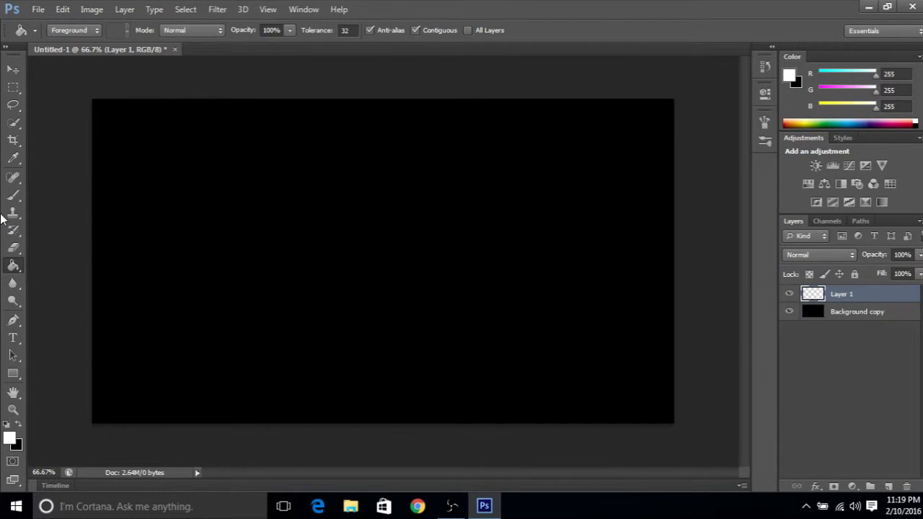
{"action": "left_click", "coordinate": [13, 195]}
{"action": "left_click", "coordinate": [62, 190]}
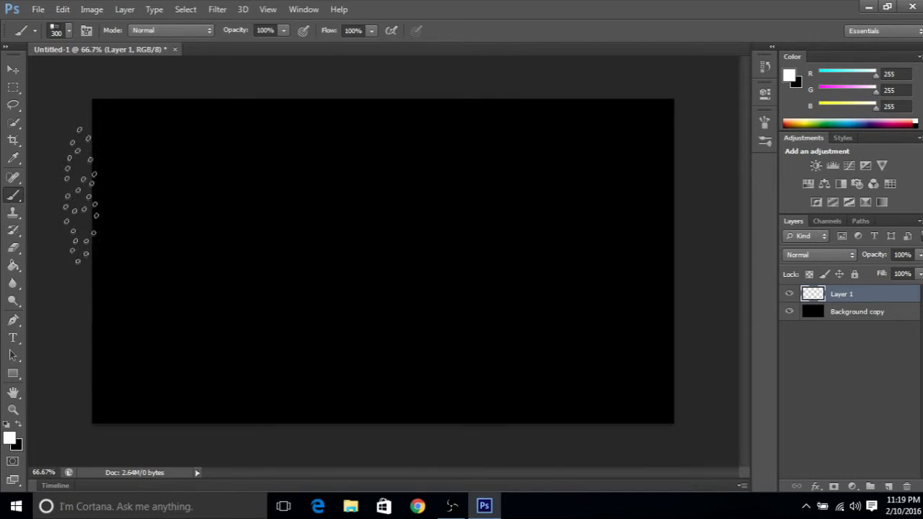
{"action": "left_click", "coordinate": [68, 31]}
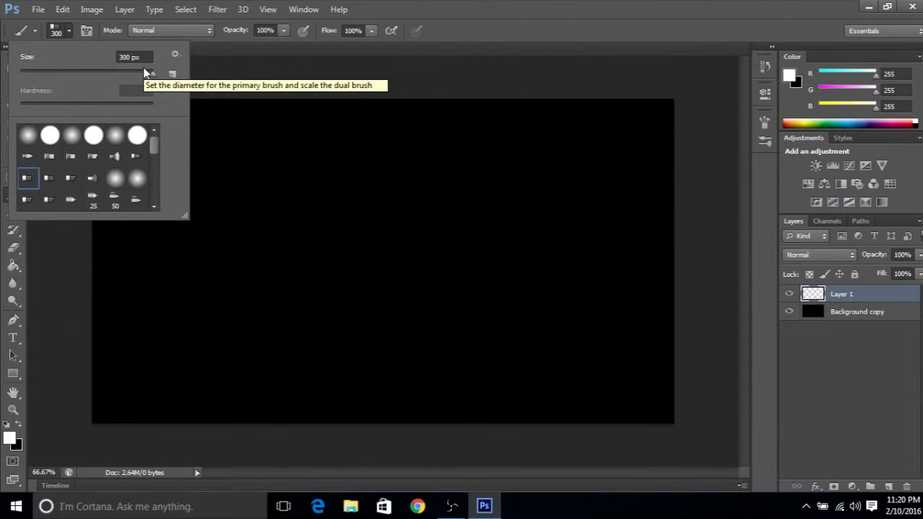
{"action": "left_click", "coordinate": [218, 49]}
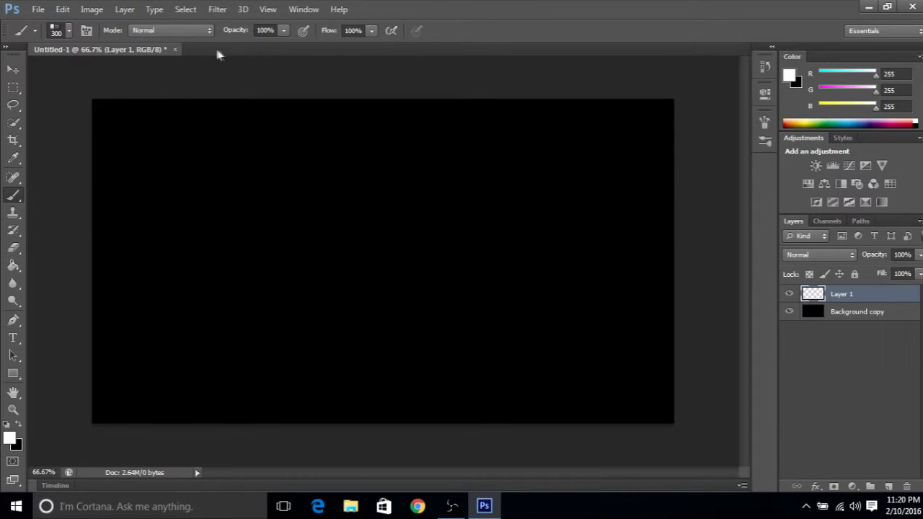
Choose the 30 px fine-speckle spatter brush preset and enlarge its size to 300 px
{"action": "left_click", "coordinate": [86, 30]}
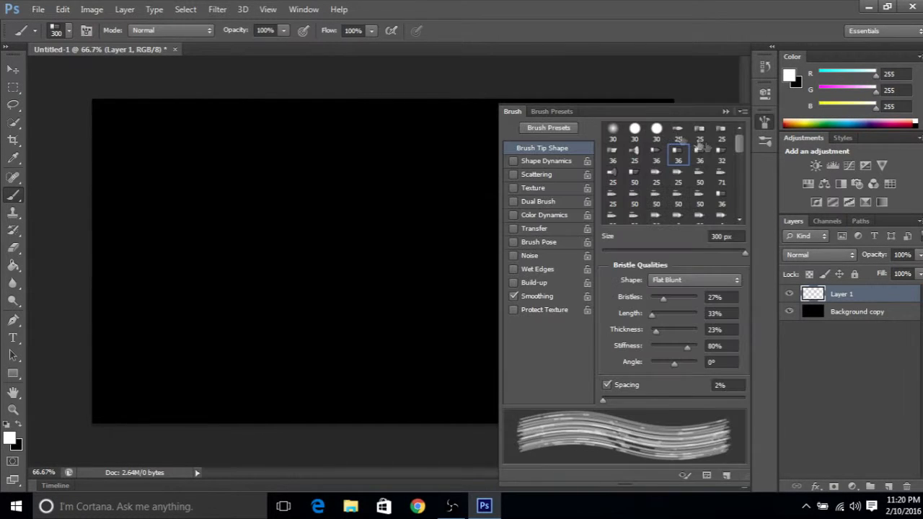
{"action": "left_click", "coordinate": [546, 128]}
{"action": "scroll", "coordinate": [610, 208], "scroll_direction": "down", "scroll_amount": 3}
{"action": "left_click_drag", "start_coordinate": [744, 268], "coordinate": [744, 308]}
{"action": "left_click", "coordinate": [601, 257]}
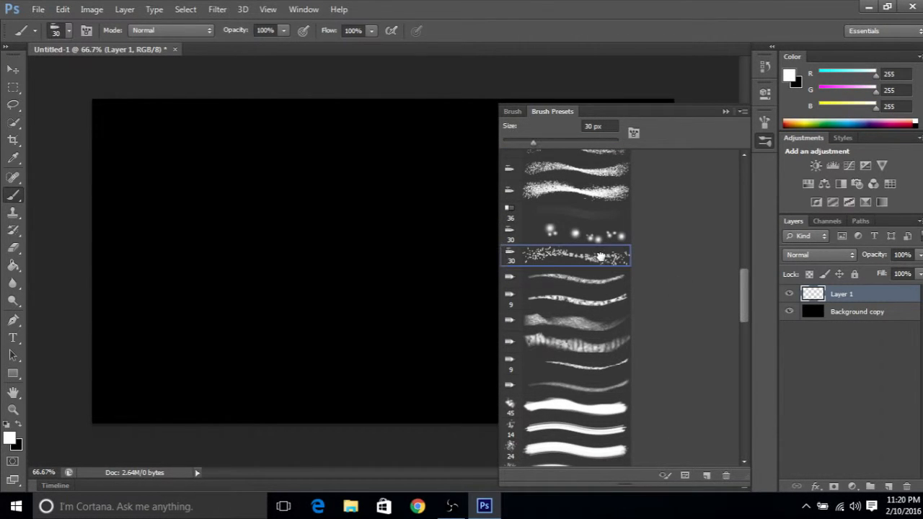
{"action": "left_click", "coordinate": [725, 111]}
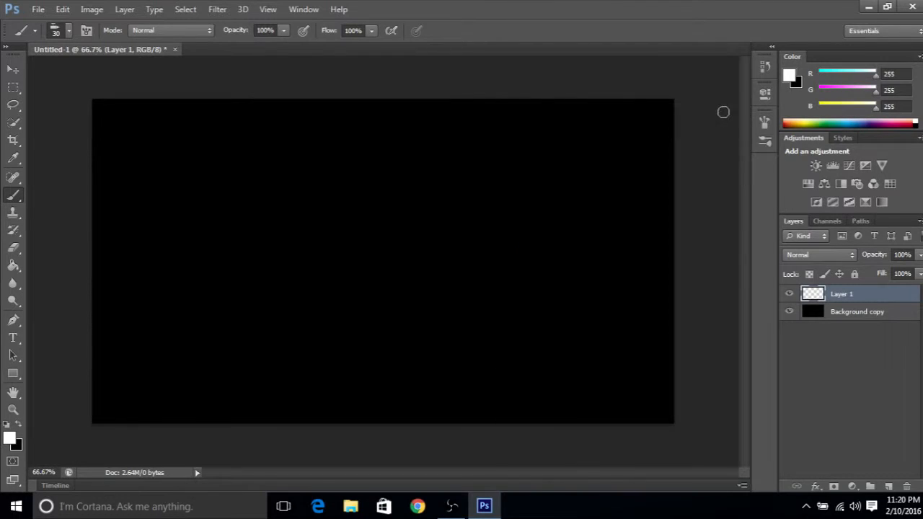
{"action": "left_click", "coordinate": [68, 31]}
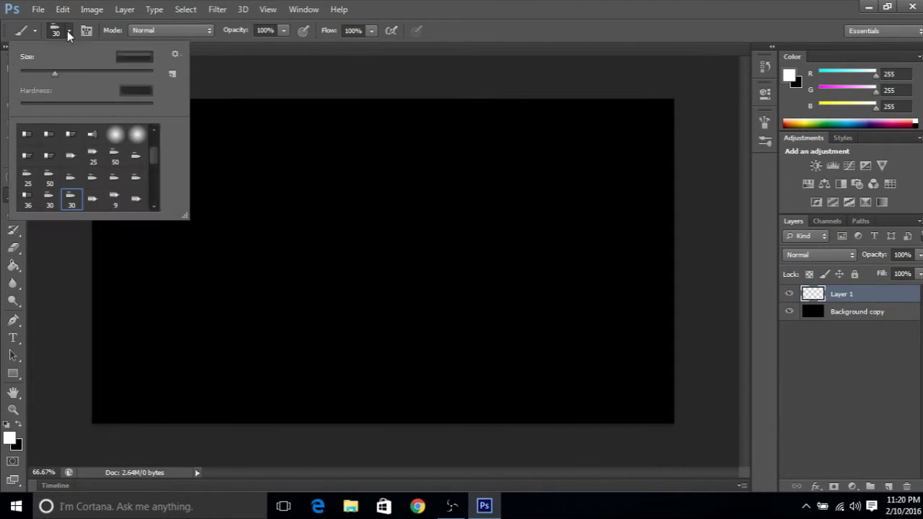
{"action": "left_click", "coordinate": [268, 51]}
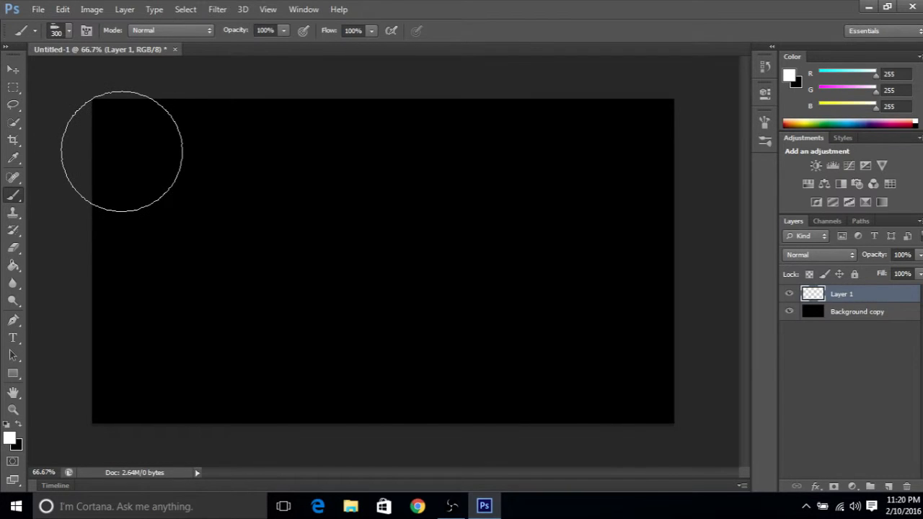
Paint small white specks across the whole canvas on Layer 1 as a star field
{"action": "mouse_move", "coordinate": [122, 152]}
{"action": "left_mouse_down"}
{"action": "mouse_move", "coordinate": [605, 143]}
{"action": "mouse_move", "coordinate": [652, 178]}
{"action": "mouse_move", "coordinate": [654, 218]}
{"action": "mouse_move", "coordinate": [145, 210]}
{"action": "mouse_move", "coordinate": [117, 243]}
{"action": "mouse_move", "coordinate": [116, 284]}
{"action": "mouse_move", "coordinate": [278, 269]}
{"action": "mouse_move", "coordinate": [550, 280]}
{"action": "mouse_move", "coordinate": [659, 265]}
{"action": "mouse_move", "coordinate": [692, 307]}
{"action": "mouse_move", "coordinate": [650, 370]}
{"action": "mouse_move", "coordinate": [522, 363]}
{"action": "mouse_move", "coordinate": [219, 388]}
{"action": "mouse_move", "coordinate": [129, 385]}
{"action": "mouse_move", "coordinate": [110, 331]}
{"action": "mouse_move", "coordinate": [140, 311]}
{"action": "mouse_move", "coordinate": [628, 306]}
{"action": "mouse_move", "coordinate": [643, 316]}
{"action": "mouse_move", "coordinate": [631, 332]}
{"action": "mouse_move", "coordinate": [477, 362]}
{"action": "mouse_move", "coordinate": [142, 355]}
{"action": "mouse_move", "coordinate": [659, 403]}
{"action": "mouse_move", "coordinate": [329, 410]}
{"action": "mouse_move", "coordinate": [104, 400]}
{"action": "mouse_move", "coordinate": [77, 317]}
{"action": "mouse_move", "coordinate": [79, 196]}
{"action": "mouse_move", "coordinate": [139, 147]}
{"action": "mouse_move", "coordinate": [120, 128]}
{"action": "mouse_move", "coordinate": [181, 103]}
{"action": "mouse_move", "coordinate": [525, 90]}
{"action": "mouse_move", "coordinate": [641, 99]}
{"action": "mouse_move", "coordinate": [674, 117]}
{"action": "mouse_move", "coordinate": [655, 169]}
{"action": "mouse_move", "coordinate": [478, 199]}
{"action": "mouse_move", "coordinate": [317, 190]}
{"action": "mouse_move", "coordinate": [176, 231]}
{"action": "mouse_move", "coordinate": [156, 246]}
{"action": "mouse_move", "coordinate": [361, 234]}
{"action": "mouse_move", "coordinate": [601, 240]}
{"action": "mouse_move", "coordinate": [587, 240]}
{"action": "mouse_move", "coordinate": [698, 207]}
{"action": "left_mouse_up"}
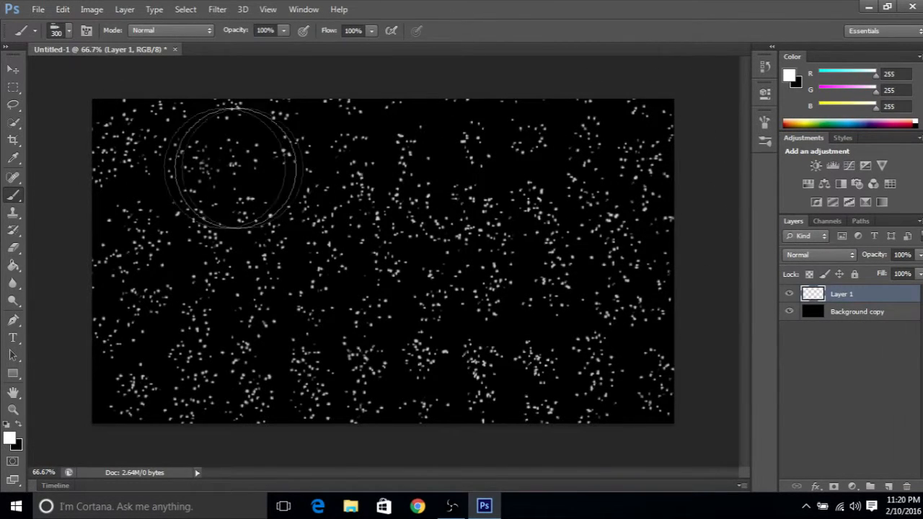
{"action": "left_click_drag", "start_coordinate": [276, 171], "coordinate": [78, 220]}
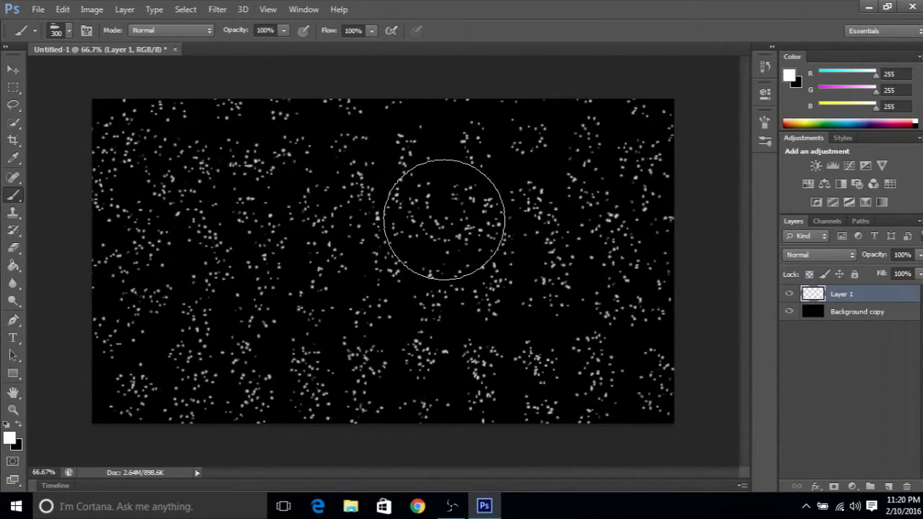
{"action": "mouse_move", "coordinate": [443, 219]}
{"action": "left_mouse_down"}
{"action": "mouse_move", "coordinate": [446, 149]}
{"action": "mouse_move", "coordinate": [592, 117]}
{"action": "mouse_move", "coordinate": [643, 121]}
{"action": "left_mouse_up"}
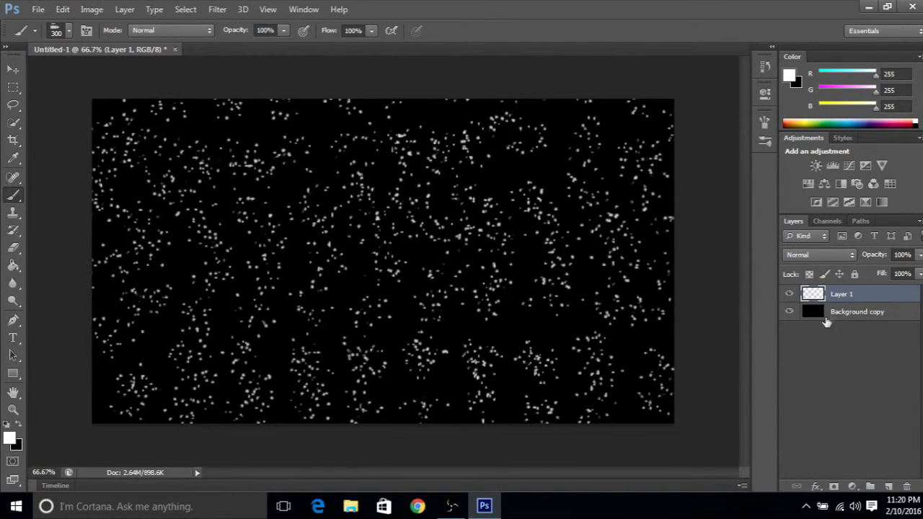
Switch to the 30 px brush preset with soft glowing dots and set its size to 91 px
{"action": "left_click", "coordinate": [86, 31]}
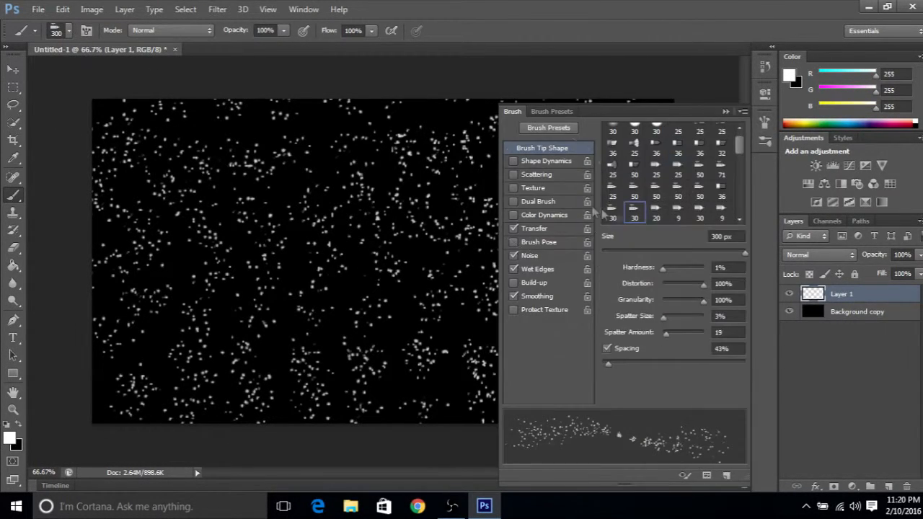
{"action": "left_click", "coordinate": [528, 131]}
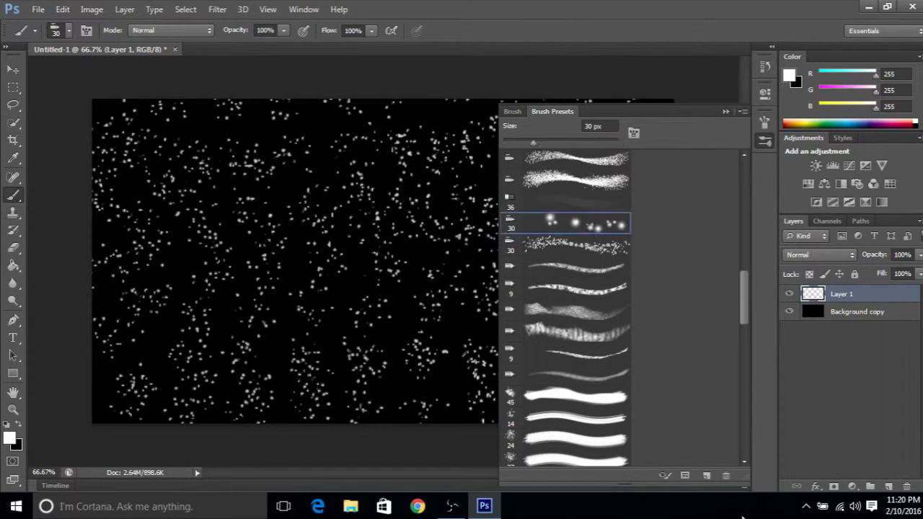
{"action": "left_click", "coordinate": [70, 31]}
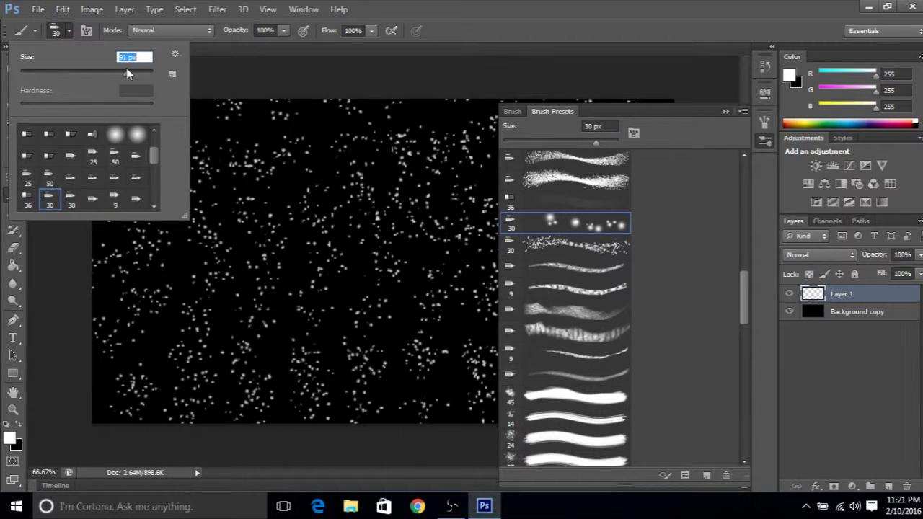
{"action": "left_click", "coordinate": [292, 68]}
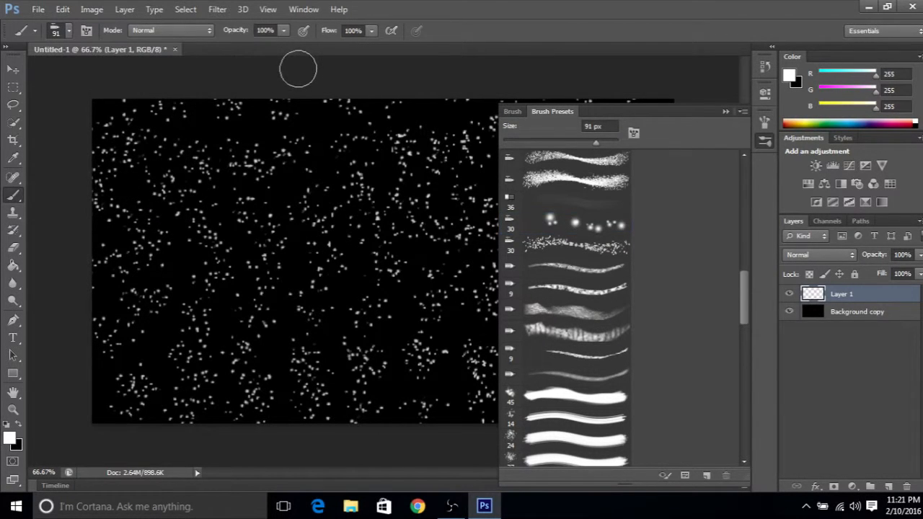
{"action": "left_click", "coordinate": [725, 111]}
Paint larger soft white dots in sweeping rows over the speckles across the canvas on Layer 1
{"action": "mouse_move", "coordinate": [639, 128]}
{"action": "left_mouse_down"}
{"action": "mouse_move", "coordinate": [512, 116]}
{"action": "mouse_move", "coordinate": [152, 125]}
{"action": "mouse_move", "coordinate": [108, 131]}
{"action": "left_mouse_up"}
{"action": "mouse_move", "coordinate": [98, 173]}
{"action": "left_mouse_down"}
{"action": "mouse_move", "coordinate": [220, 163]}
{"action": "mouse_move", "coordinate": [330, 146]}
{"action": "mouse_move", "coordinate": [543, 140]}
{"action": "mouse_move", "coordinate": [626, 149]}
{"action": "mouse_move", "coordinate": [621, 172]}
{"action": "mouse_move", "coordinate": [479, 169]}
{"action": "mouse_move", "coordinate": [284, 186]}
{"action": "mouse_move", "coordinate": [166, 209]}
{"action": "mouse_move", "coordinate": [131, 267]}
{"action": "mouse_move", "coordinate": [239, 270]}
{"action": "mouse_move", "coordinate": [367, 202]}
{"action": "mouse_move", "coordinate": [521, 188]}
{"action": "mouse_move", "coordinate": [658, 222]}
{"action": "mouse_move", "coordinate": [556, 276]}
{"action": "mouse_move", "coordinate": [214, 325]}
{"action": "mouse_move", "coordinate": [108, 398]}
{"action": "mouse_move", "coordinate": [486, 372]}
{"action": "mouse_move", "coordinate": [617, 385]}
{"action": "mouse_move", "coordinate": [642, 334]}
{"action": "mouse_move", "coordinate": [434, 323]}
{"action": "mouse_move", "coordinate": [259, 345]}
{"action": "mouse_move", "coordinate": [244, 300]}
{"action": "mouse_move", "coordinate": [391, 216]}
{"action": "mouse_move", "coordinate": [561, 214]}
{"action": "mouse_move", "coordinate": [626, 240]}
{"action": "mouse_move", "coordinate": [623, 310]}
{"action": "mouse_move", "coordinate": [580, 377]}
{"action": "mouse_move", "coordinate": [406, 416]}
{"action": "mouse_move", "coordinate": [134, 350]}
{"action": "mouse_move", "coordinate": [108, 284]}
{"action": "mouse_move", "coordinate": [144, 221]}
{"action": "mouse_move", "coordinate": [258, 218]}
{"action": "mouse_move", "coordinate": [316, 191]}
{"action": "mouse_move", "coordinate": [365, 305]}
{"action": "mouse_move", "coordinate": [260, 307]}
{"action": "mouse_move", "coordinate": [269, 287]}
{"action": "mouse_move", "coordinate": [407, 248]}
{"action": "mouse_move", "coordinate": [499, 235]}
{"action": "mouse_move", "coordinate": [571, 249]}
{"action": "mouse_move", "coordinate": [598, 326]}
{"action": "mouse_move", "coordinate": [645, 399]}
{"action": "mouse_move", "coordinate": [662, 313]}
{"action": "mouse_move", "coordinate": [650, 126]}
{"action": "left_mouse_up"}
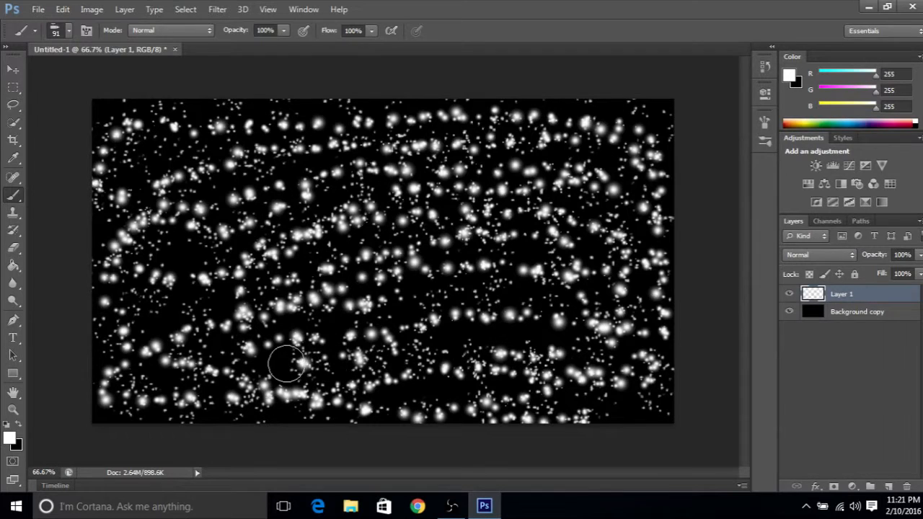
{"action": "mouse_move", "coordinate": [107, 319]}
{"action": "left_mouse_down"}
{"action": "mouse_move", "coordinate": [190, 305]}
{"action": "mouse_move", "coordinate": [245, 274]}
{"action": "mouse_move", "coordinate": [125, 238]}
{"action": "left_mouse_up"}
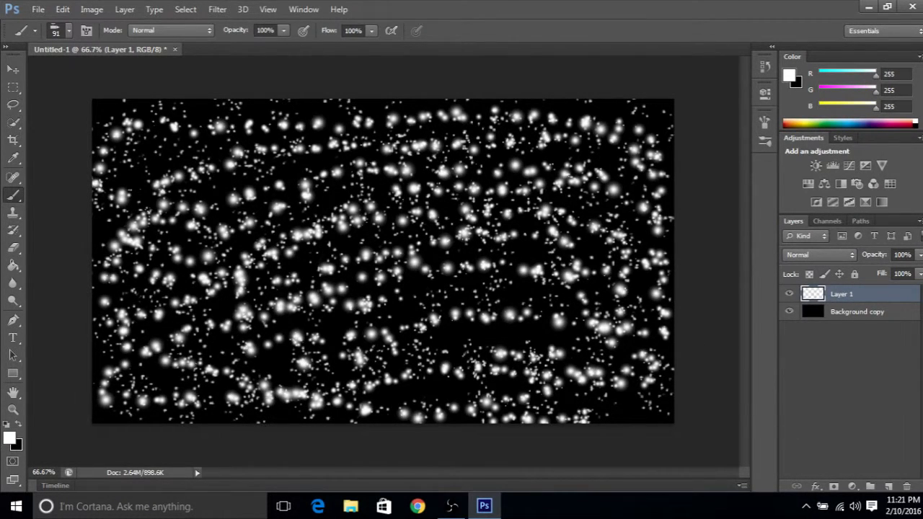
Add a new layer above the stars and choose the Foreground to Background preset for the Gradient tool
{"action": "left_click", "coordinate": [887, 487]}
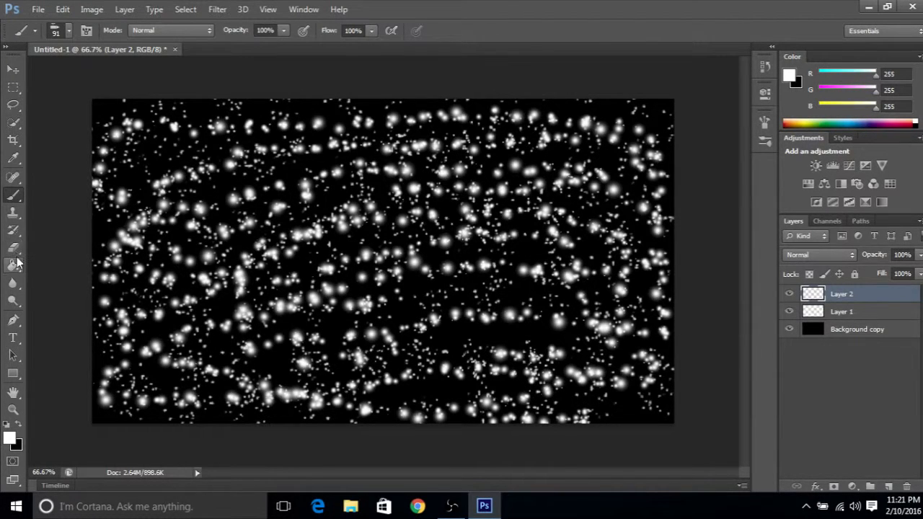
{"action": "left_click_drag", "start_coordinate": [18, 267], "coordinate": [52, 279]}
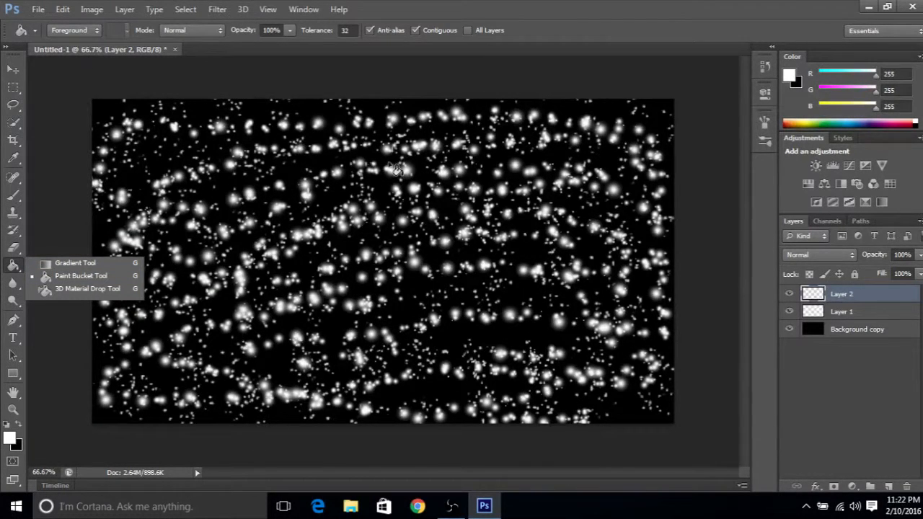
{"action": "left_click", "coordinate": [86, 263]}
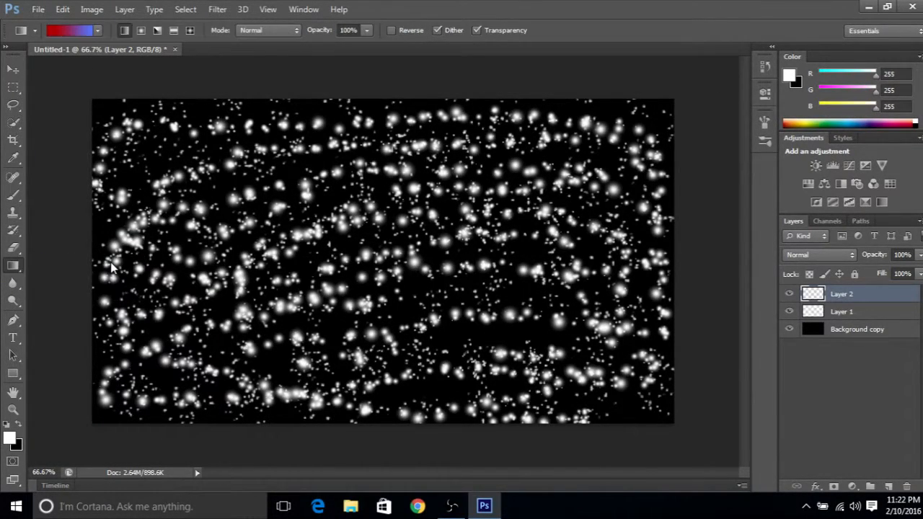
{"action": "left_click", "coordinate": [97, 30]}
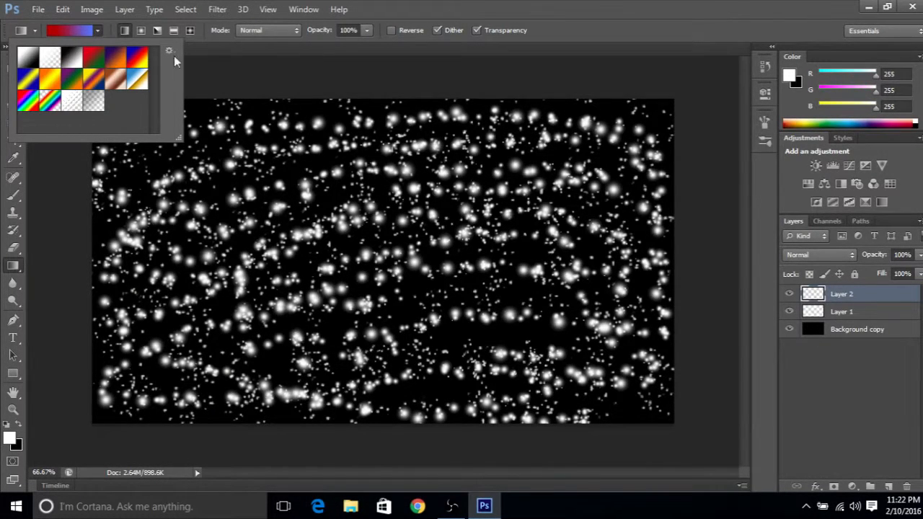
{"action": "left_click", "coordinate": [29, 55]}
Edit the gradient and change its starting color stop to bright red
{"action": "left_click", "coordinate": [65, 29]}
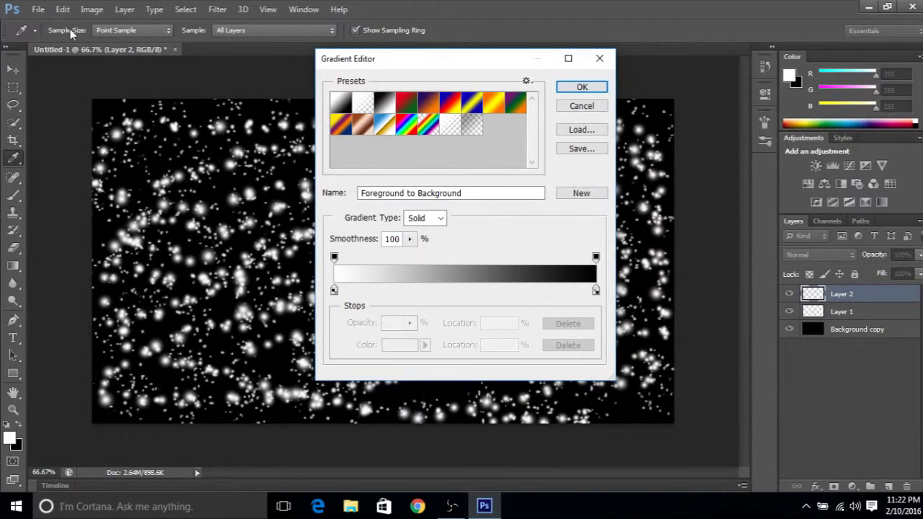
{"action": "double_click", "coordinate": [334, 290]}
{"action": "left_click_drag", "start_coordinate": [407, 188], "coordinate": [522, 103]}
{"action": "left_click", "coordinate": [605, 114]}
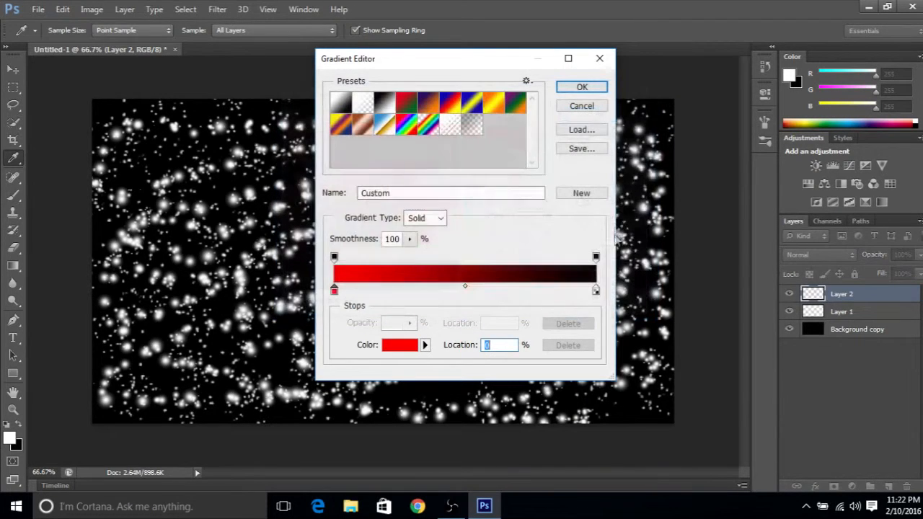
Set the gradient's end color stop to blue (#000cf8) and move the red stop to 25%
{"action": "double_click", "coordinate": [596, 291]}
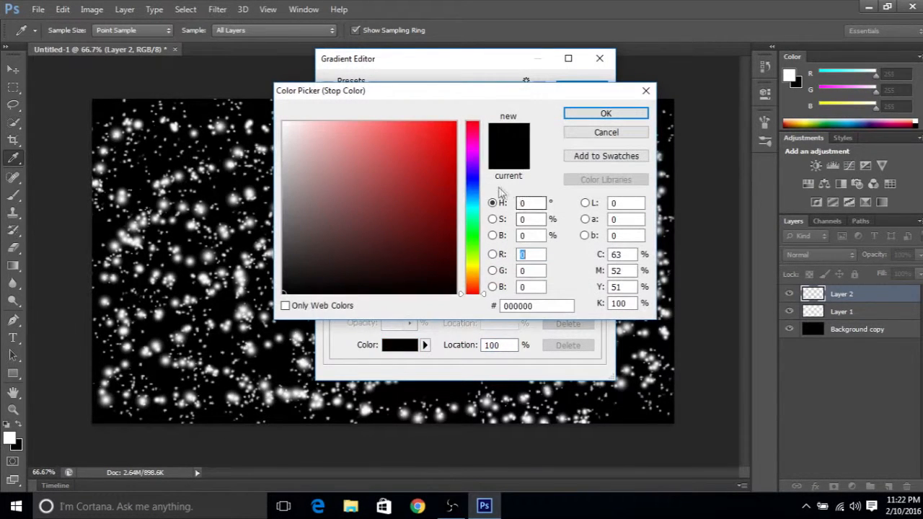
{"action": "left_click", "coordinate": [472, 179]}
{"action": "left_click", "coordinate": [455, 126]}
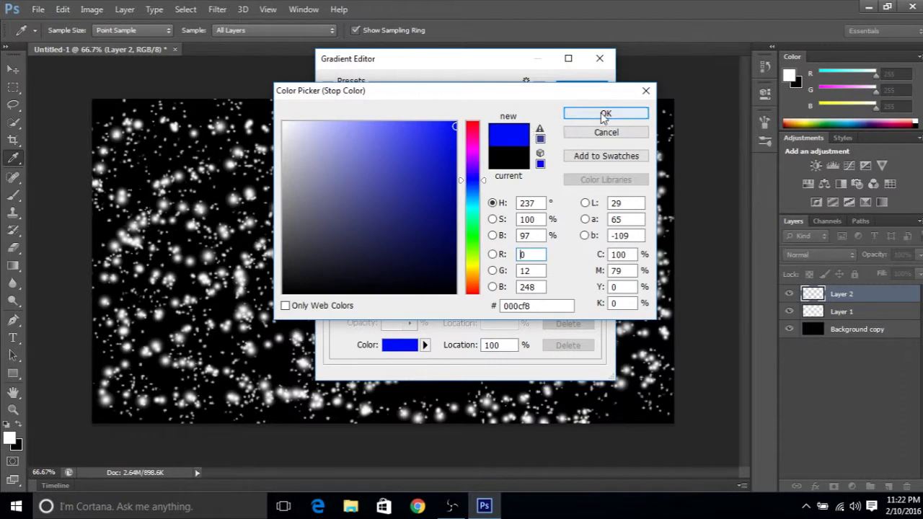
{"action": "left_click", "coordinate": [604, 115]}
{"action": "left_click_drag", "start_coordinate": [334, 293], "coordinate": [399, 298]}
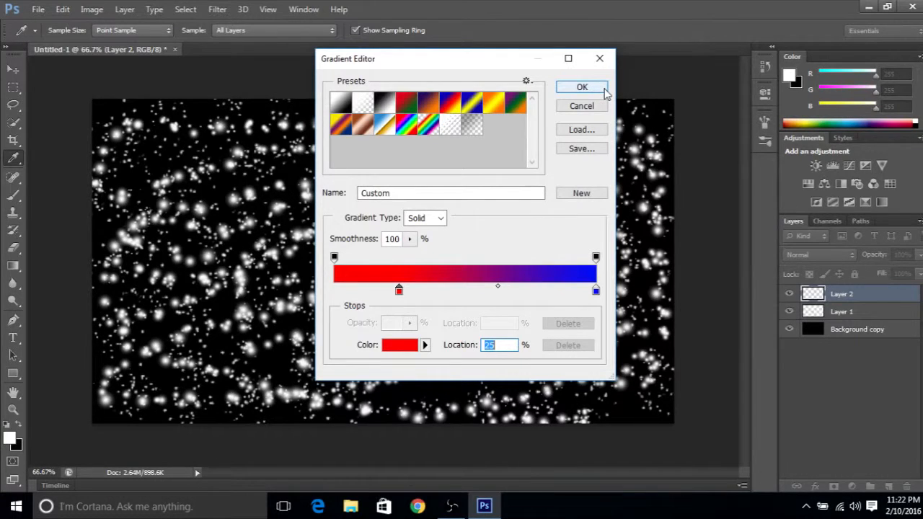
Accept the edited gradient and draw it diagonally from the canvas's upper-left corner to its lower-right corner on Layer 2
{"action": "left_click", "coordinate": [582, 87]}
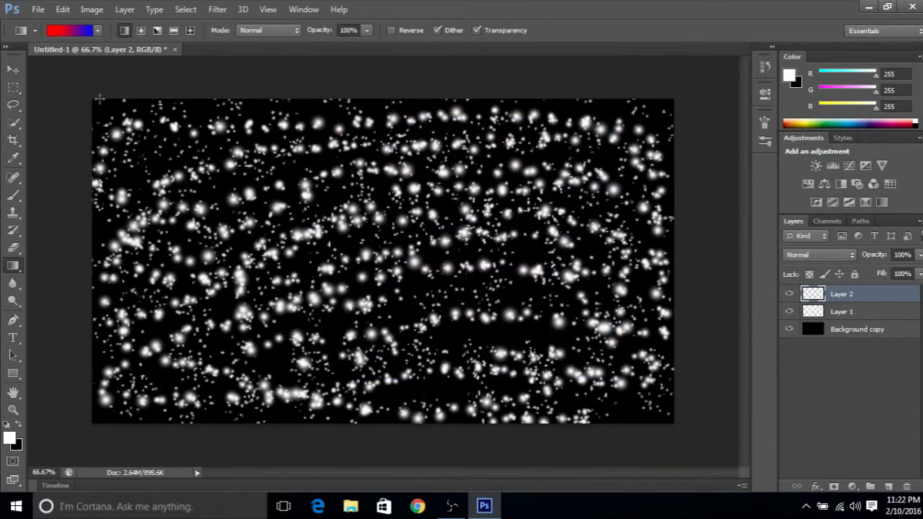
{"action": "left_click_drag", "start_coordinate": [88, 97], "coordinate": [678, 427]}
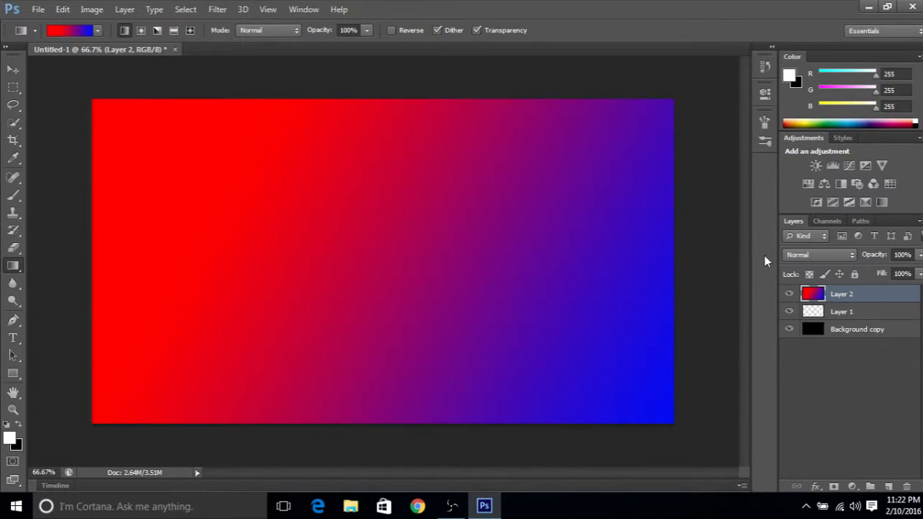
Try the Color Burn blend mode on the gradient layer and switch it to Color
{"action": "left_click", "coordinate": [787, 255]}
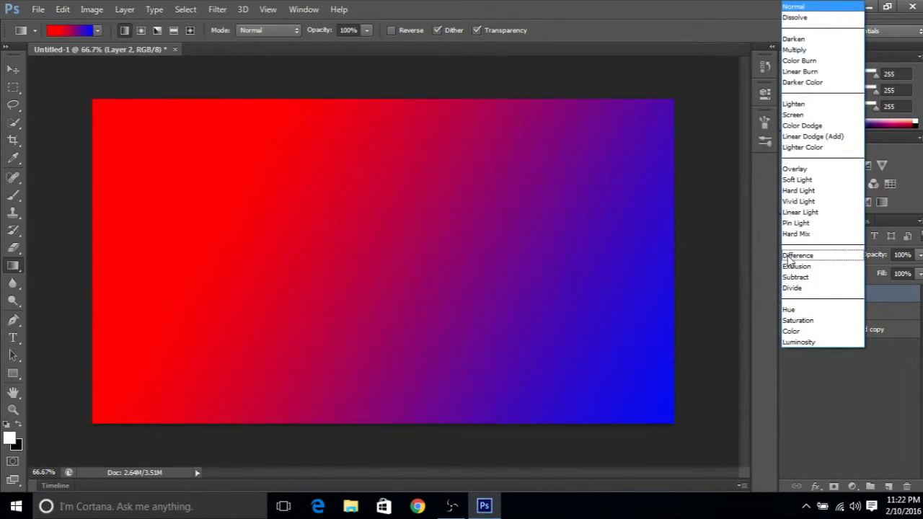
{"action": "left_click", "coordinate": [805, 62]}
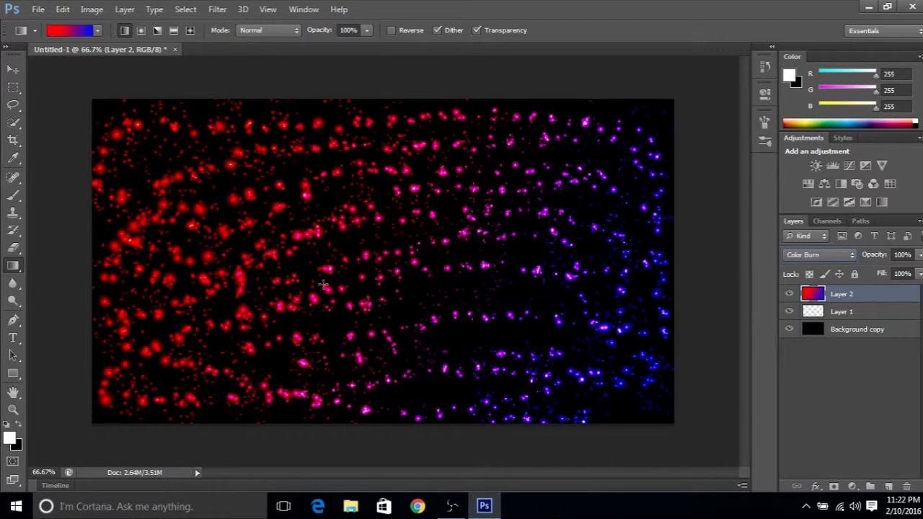
{"action": "left_click", "coordinate": [823, 255]}
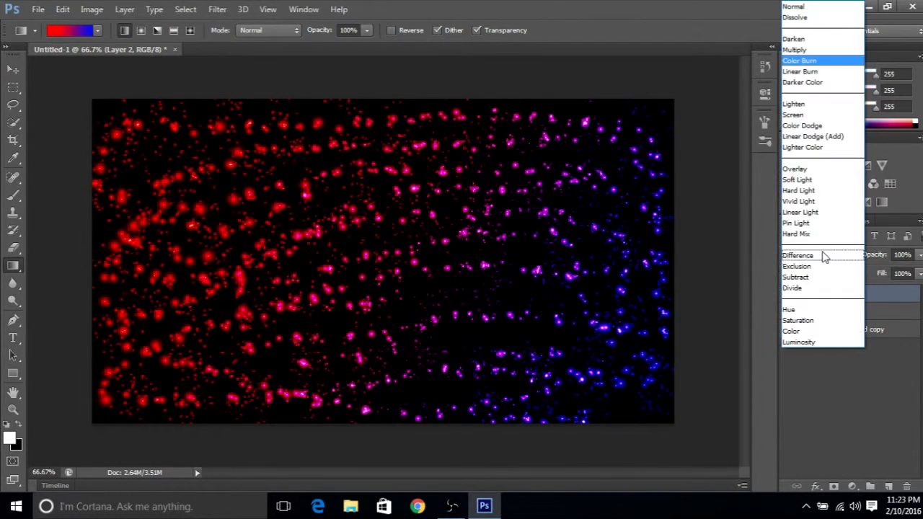
{"action": "left_click", "coordinate": [794, 331]}
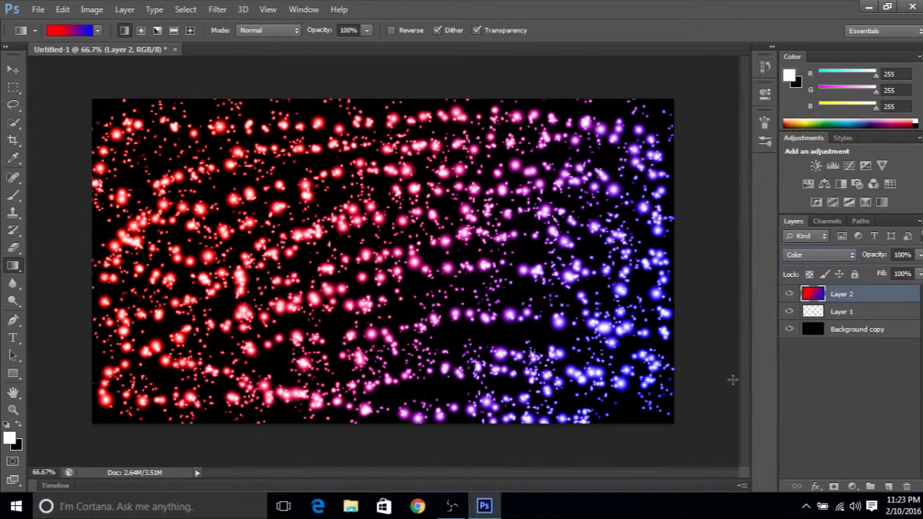
Add a new layer above the gradient, fill it with black and set its blend mode to Screen
{"action": "left_click", "coordinate": [889, 487]}
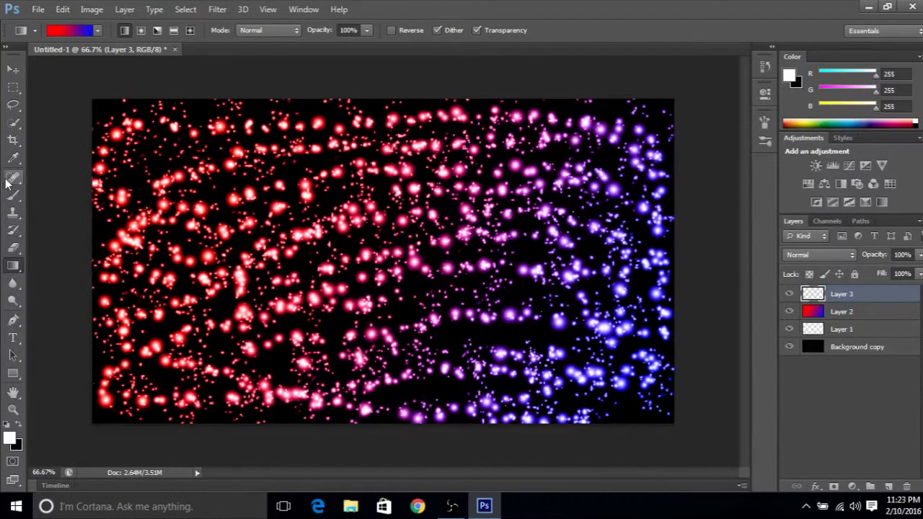
{"action": "left_click", "coordinate": [18, 425]}
{"action": "mouse_move", "coordinate": [12, 266]}
{"action": "left_mouse_down"}
{"action": "mouse_move", "coordinate": [84, 274]}
{"action": "mouse_move", "coordinate": [95, 262]}
{"action": "mouse_move", "coordinate": [100, 275]}
{"action": "left_mouse_up"}
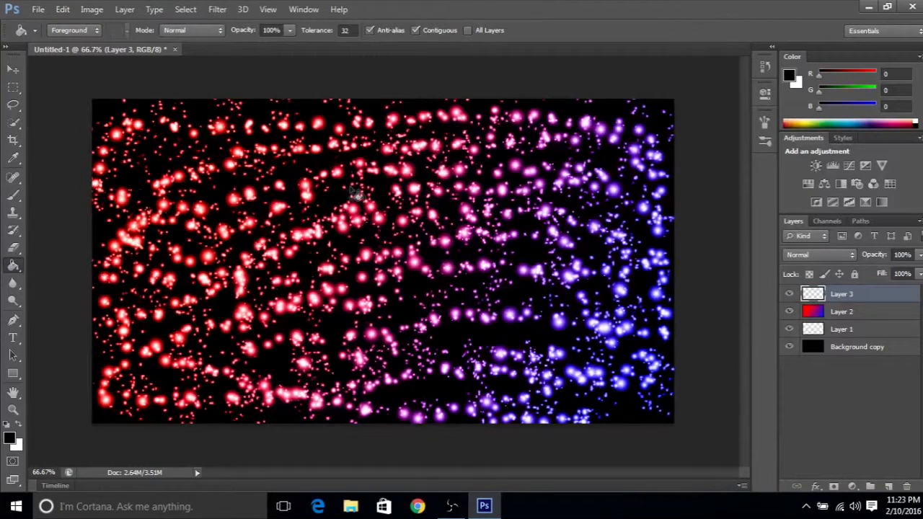
{"action": "left_click", "coordinate": [349, 187]}
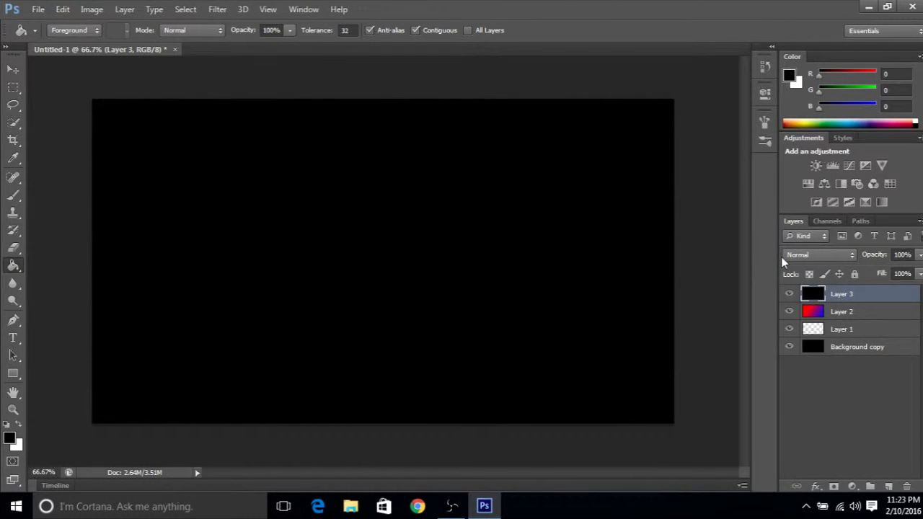
{"action": "left_click", "coordinate": [819, 258]}
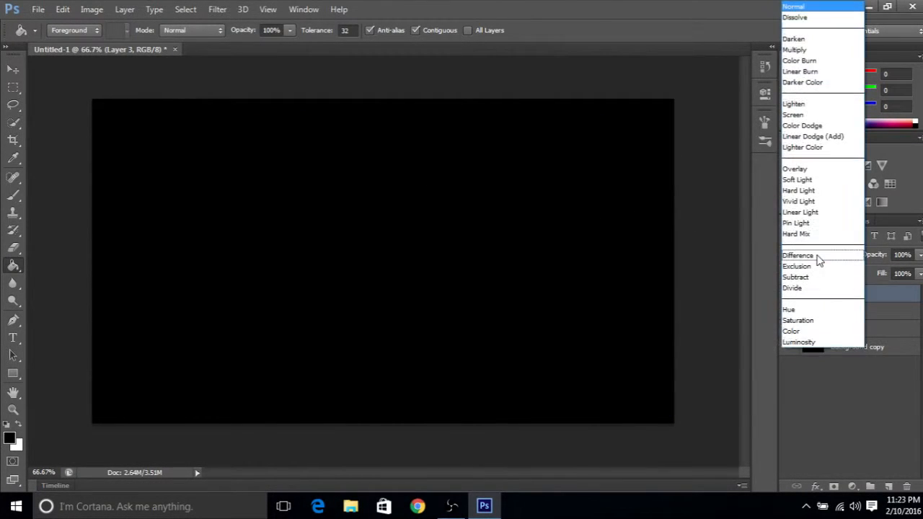
{"action": "left_click", "coordinate": [799, 116]}
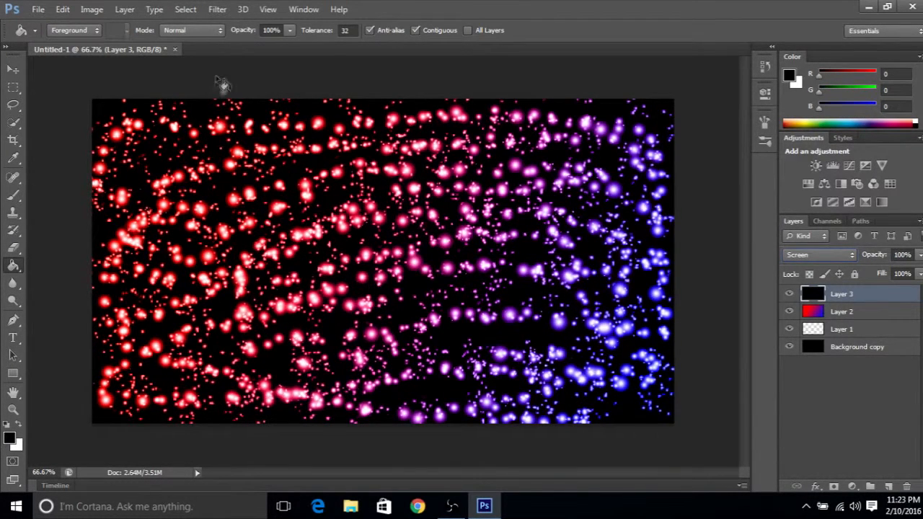
Apply the Lighting Effects filter to Layer 3 with the preview turned off and the spot light widened past the canvas sides
{"action": "left_click", "coordinate": [217, 9]}
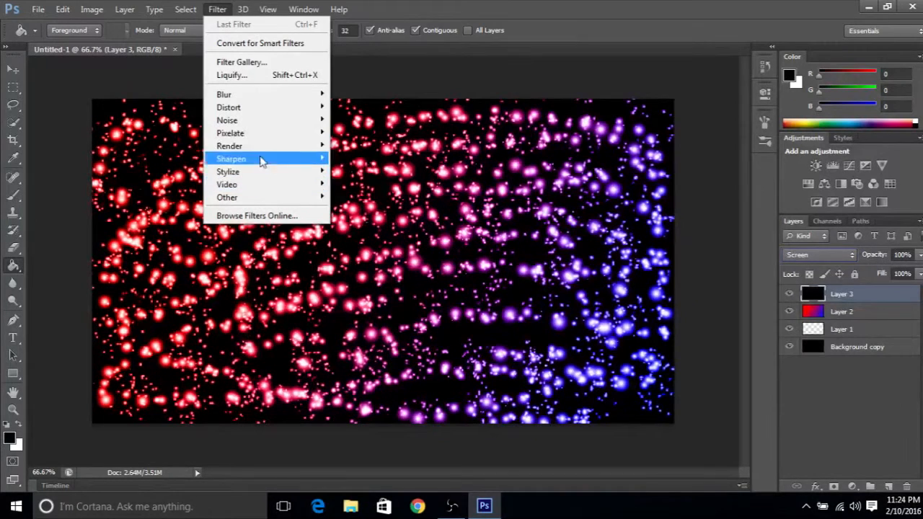
{"action": "mouse_move", "coordinate": [265, 148]}
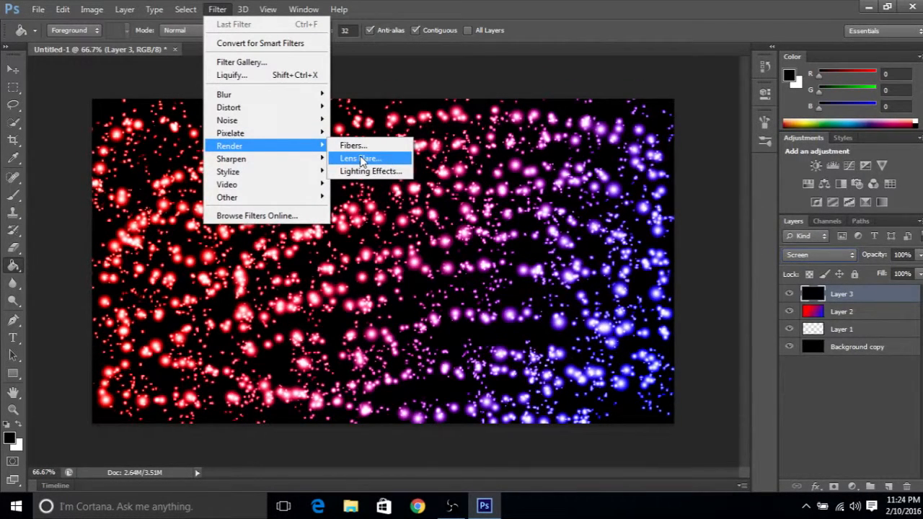
{"action": "left_click", "coordinate": [364, 171]}
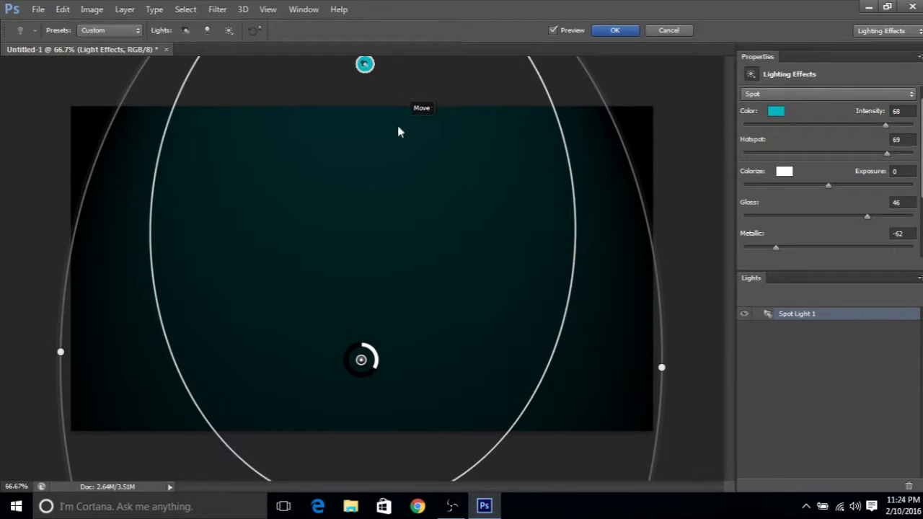
{"action": "scroll", "coordinate": [399, 131], "scroll_direction": "down", "scroll_amount": 3}
{"action": "scroll", "coordinate": [398, 132], "scroll_direction": "down", "scroll_amount": 2}
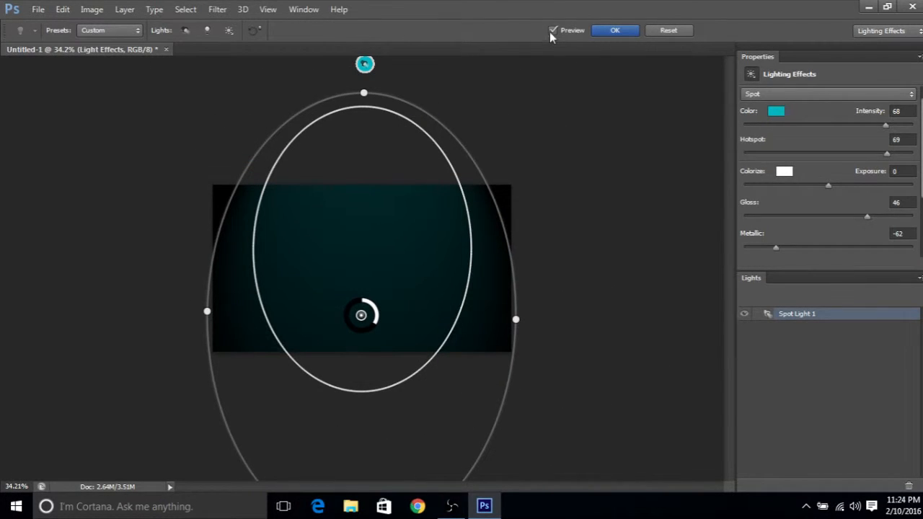
{"action": "left_click", "coordinate": [553, 30]}
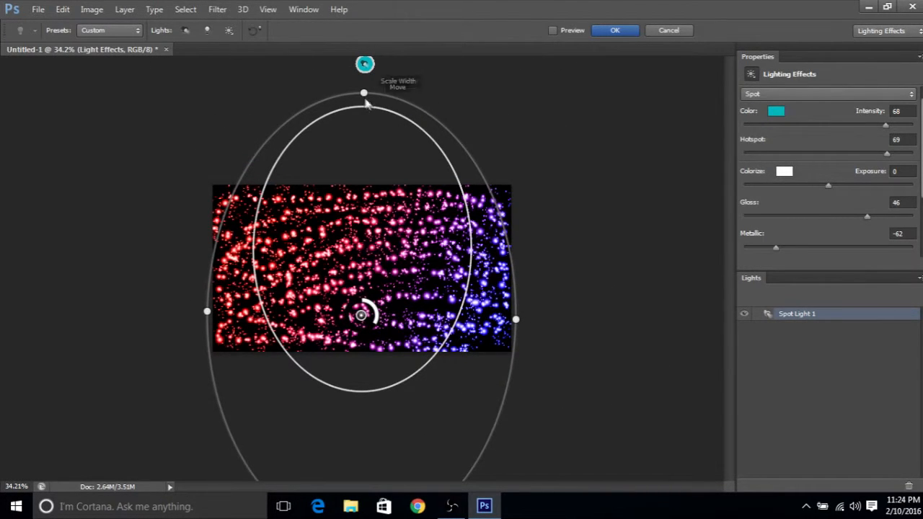
{"action": "left_click_drag", "start_coordinate": [516, 320], "coordinate": [548, 316]}
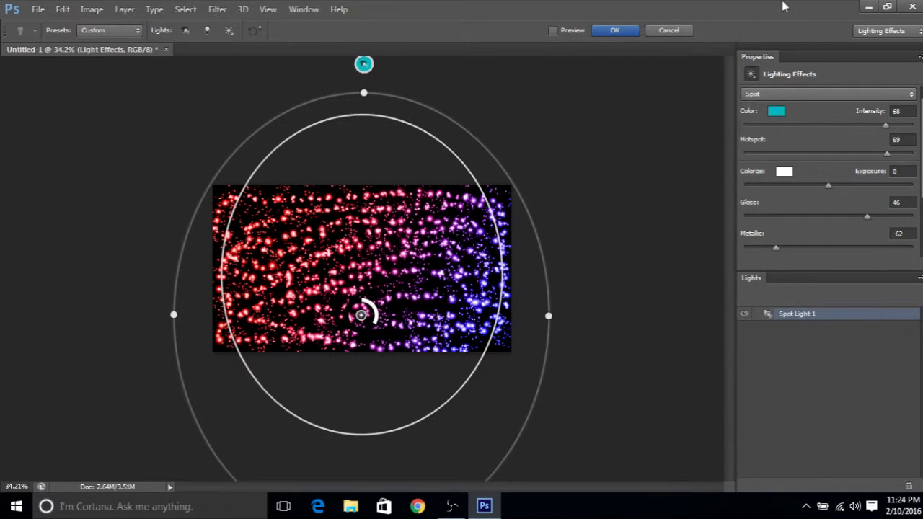
{"action": "left_click", "coordinate": [617, 31]}
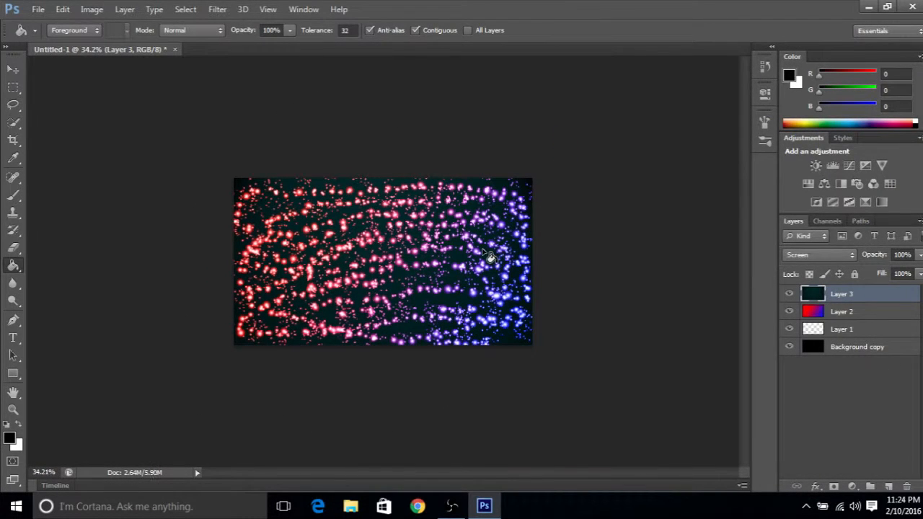
Move Layer 3 beneath the star layer and set the gradient layer's blend mode to Color Burn
{"action": "scroll", "coordinate": [488, 256], "scroll_direction": "up", "scroll_amount": 3}
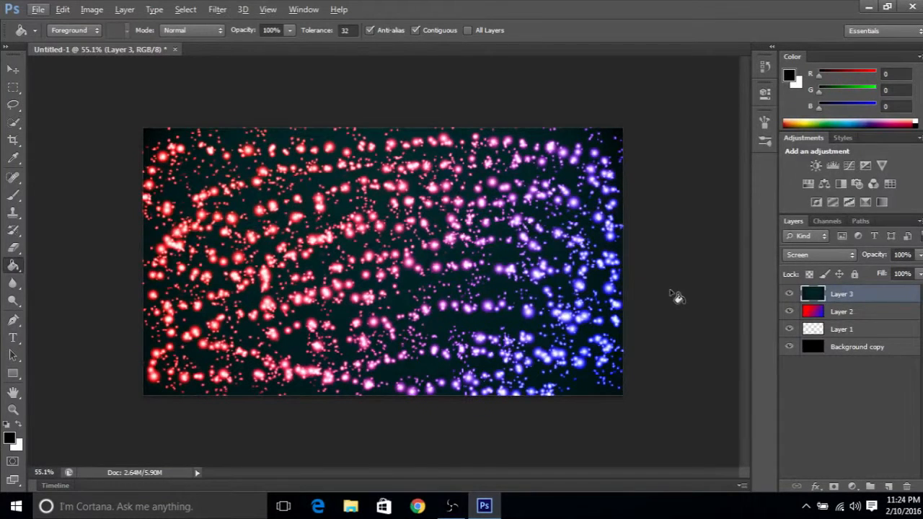
{"action": "left_click_drag", "start_coordinate": [815, 295], "coordinate": [830, 338]}
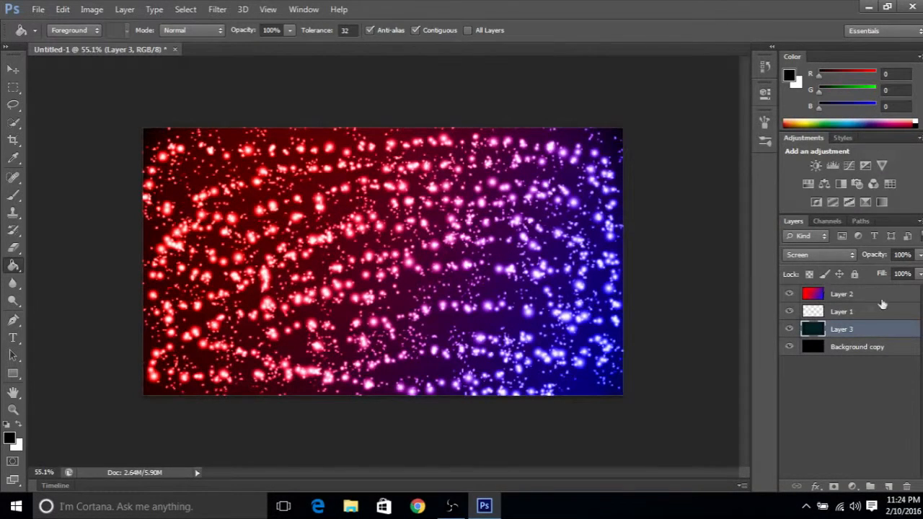
{"action": "left_click", "coordinate": [828, 314]}
{"action": "left_click", "coordinate": [820, 294]}
{"action": "left_click", "coordinate": [816, 254]}
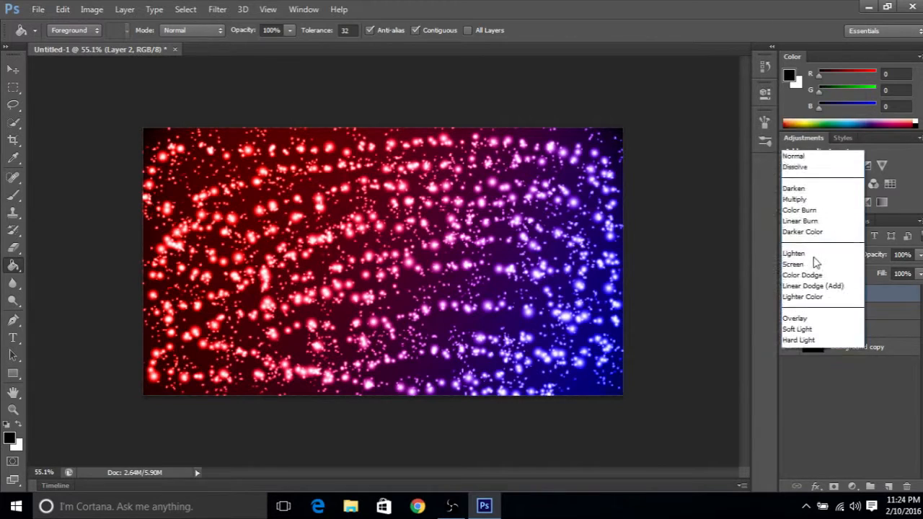
{"action": "left_click", "coordinate": [800, 60]}
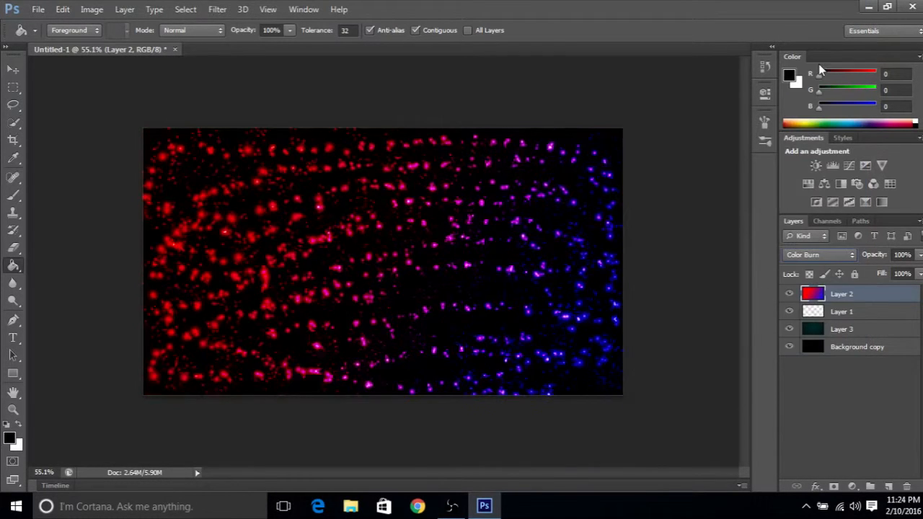
Move Layer 3 back to the top of the layer stack and lower its opacity to 34%
{"action": "left_click_drag", "start_coordinate": [861, 331], "coordinate": [830, 293]}
{"action": "left_click", "coordinate": [920, 255]}
{"action": "left_click_drag", "start_coordinate": [907, 277], "coordinate": [892, 279]}
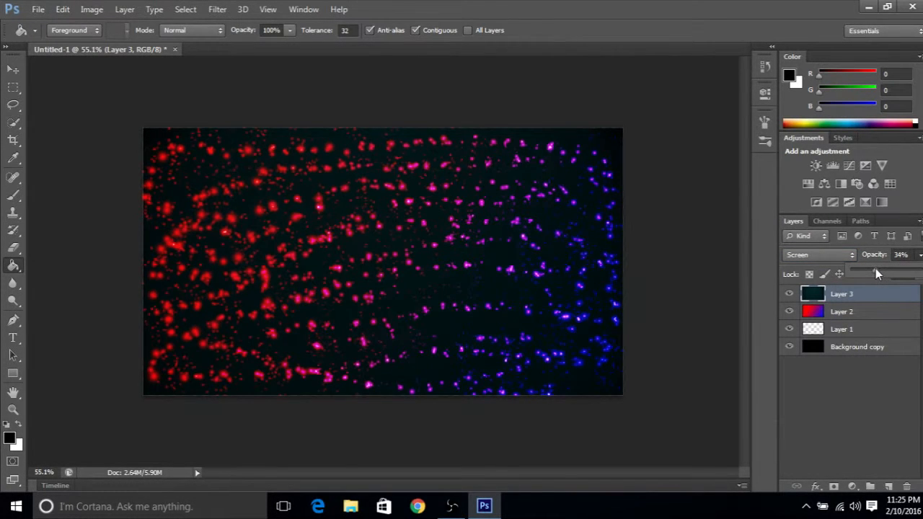
{"action": "left_click", "coordinate": [862, 382]}
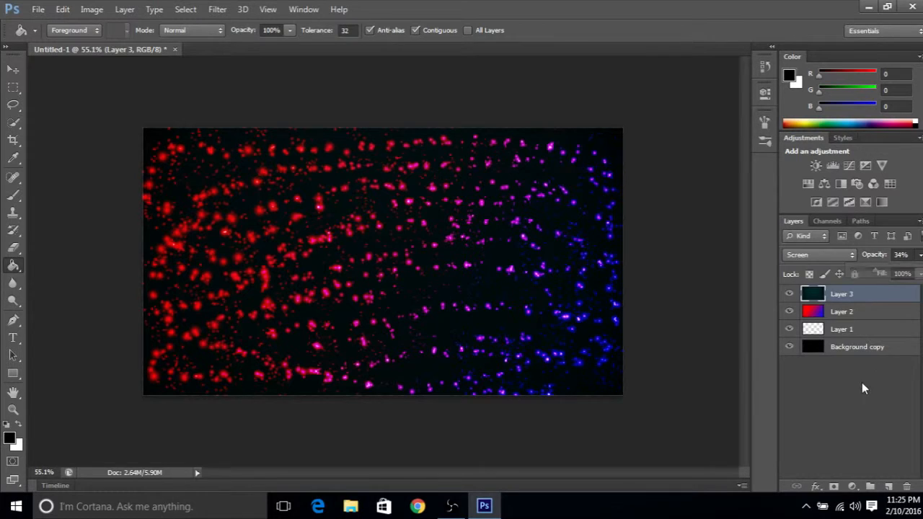